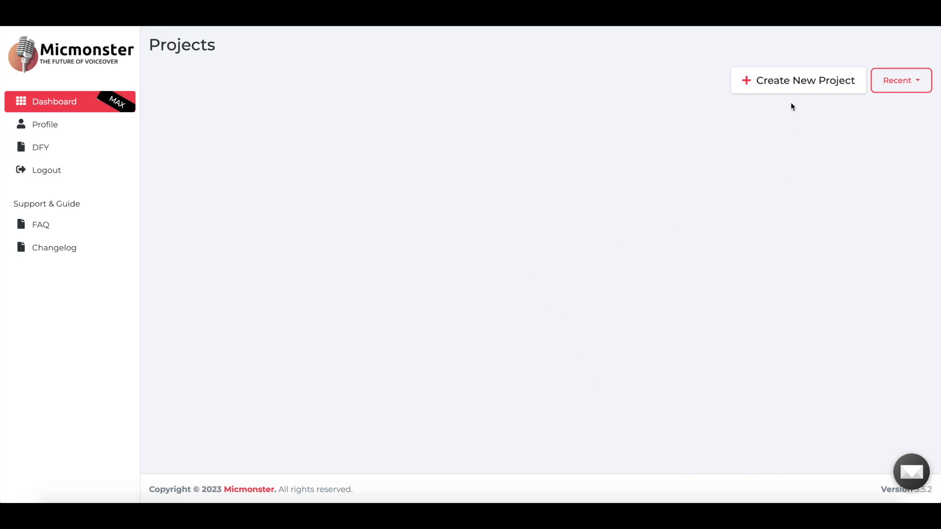
Create a new project named My Project
click(787, 82)
click(471, 135)
text(My Project)
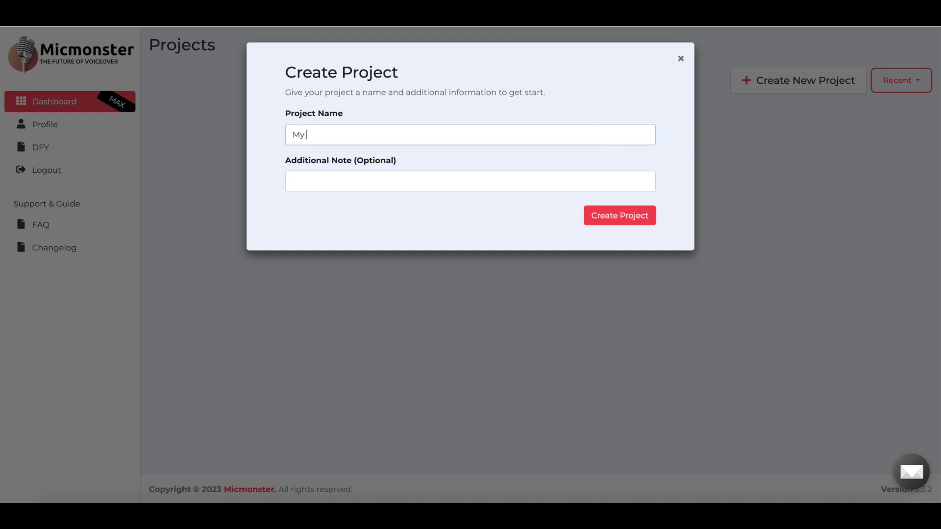
click(619, 216)
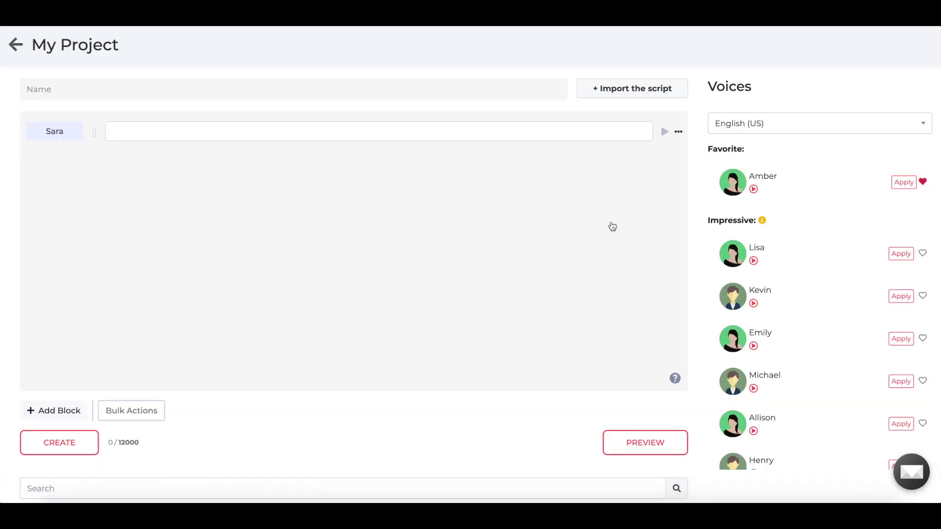
Import script.docx split by paragraphs, then add an empty block below it
click(623, 89)
click(378, 68)
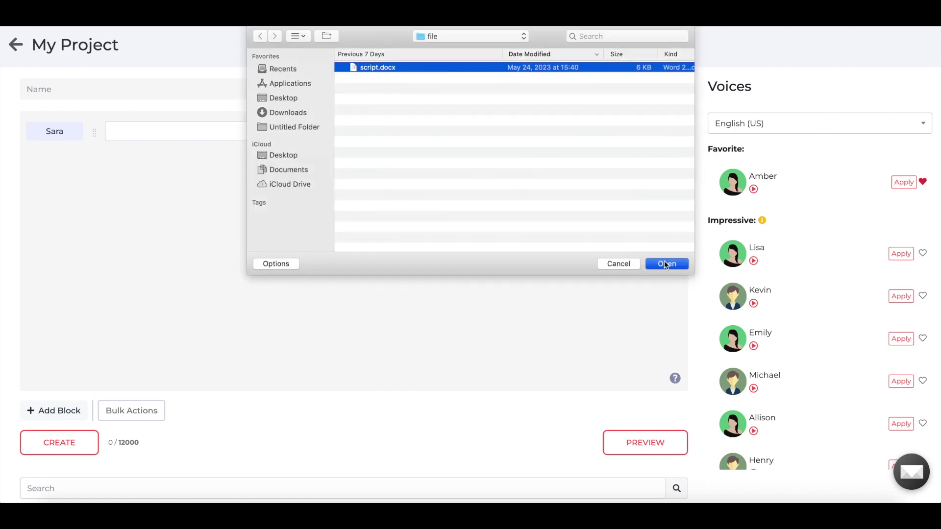
click(666, 264)
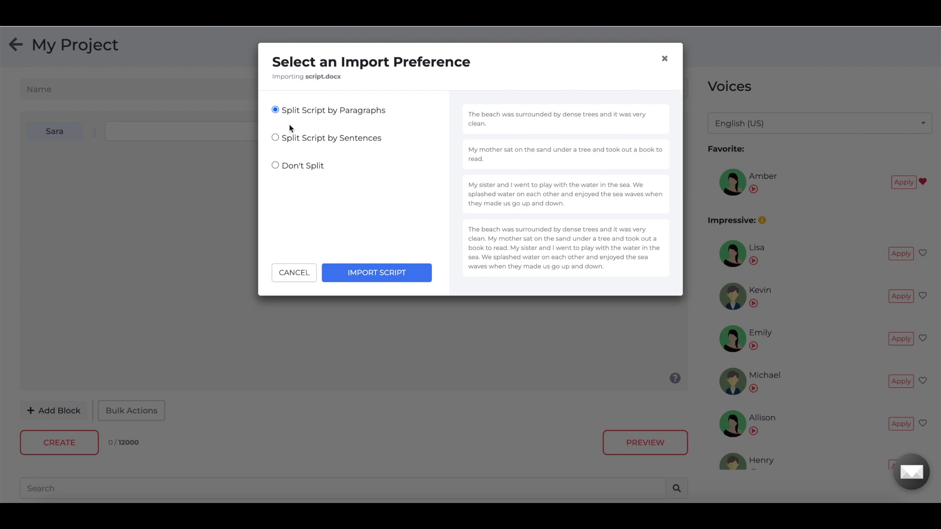
click(275, 137)
click(276, 164)
click(275, 110)
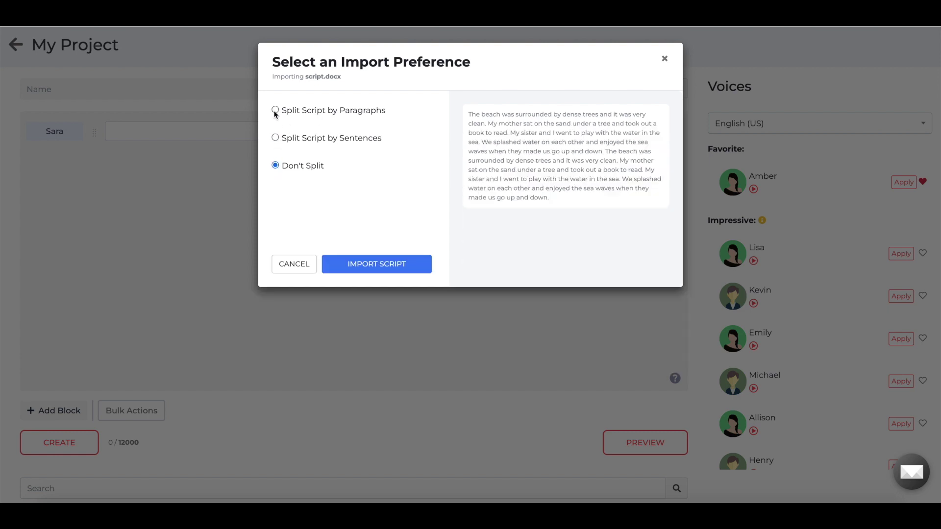
click(336, 272)
click(53, 410)
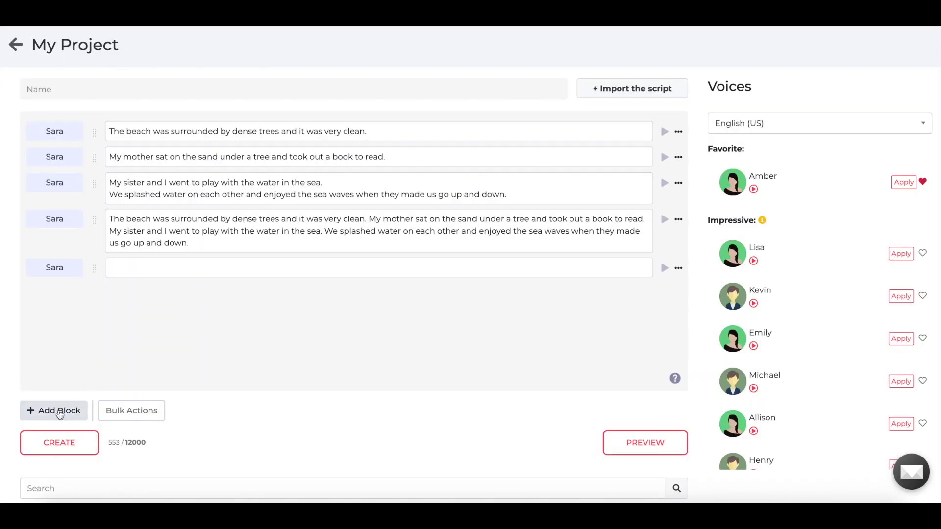
Enter 'Typing the text' in block five and paste 'Copy & Paste' into new block six
click(135, 269)
text(Typing the)
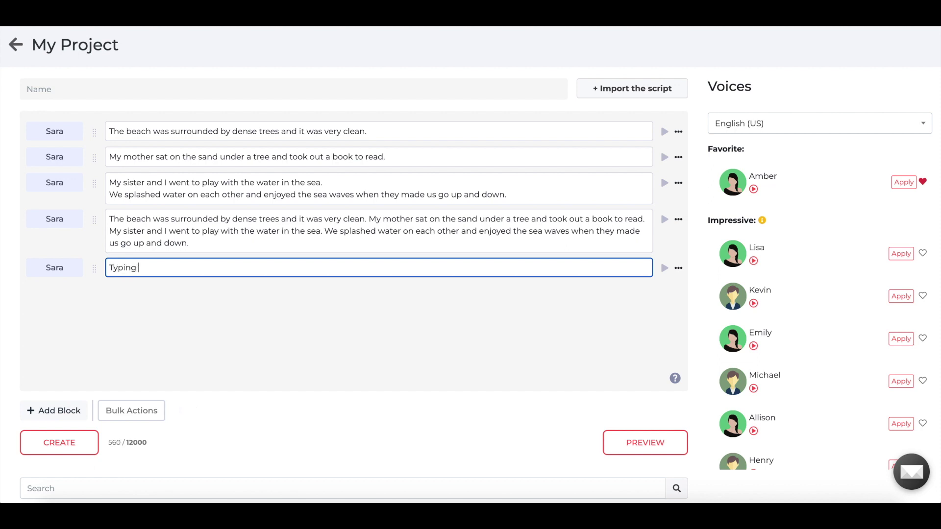
text( text)
click(54, 410)
click(141, 293)
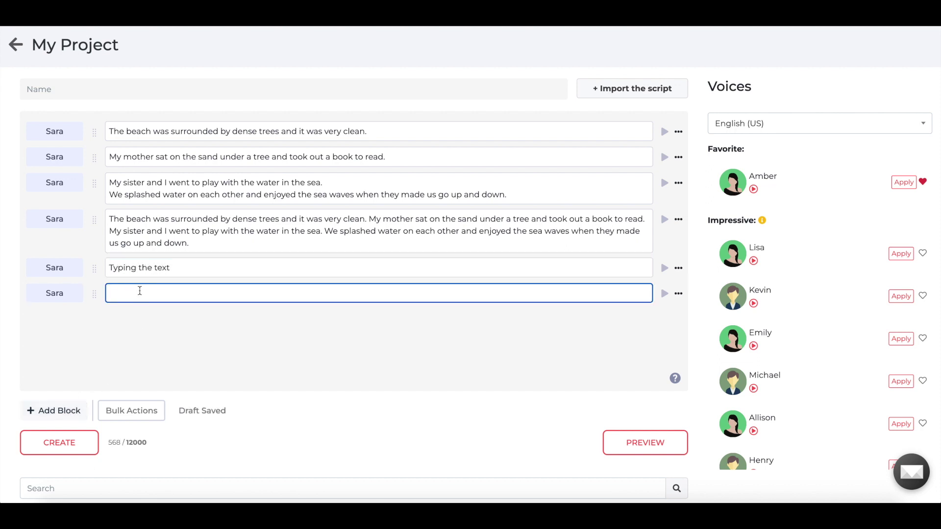
text(Copy & Paste)
click(184, 324)
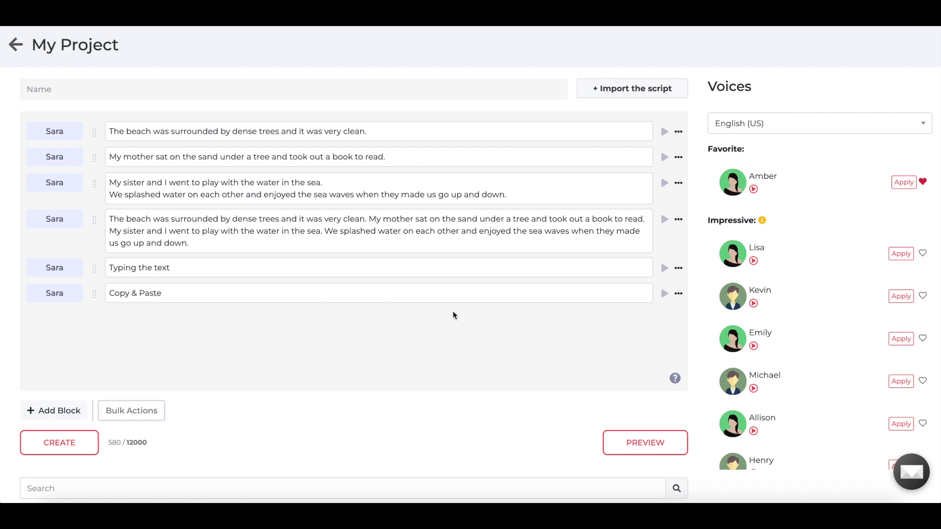
Show English (United Kingdom) voices and heart Libby and Alfie as favourites
click(750, 126)
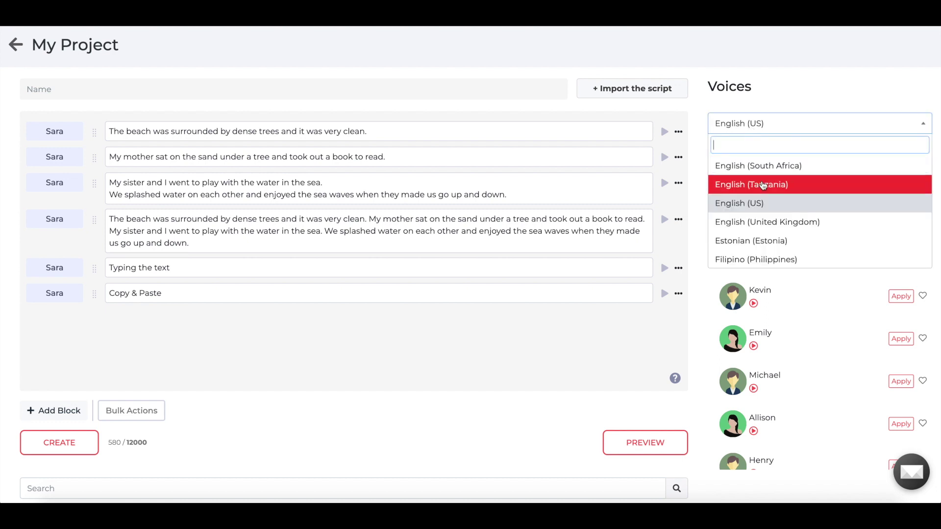
scroll(755, 228, down, 1)
scroll(755, 232, down, 1)
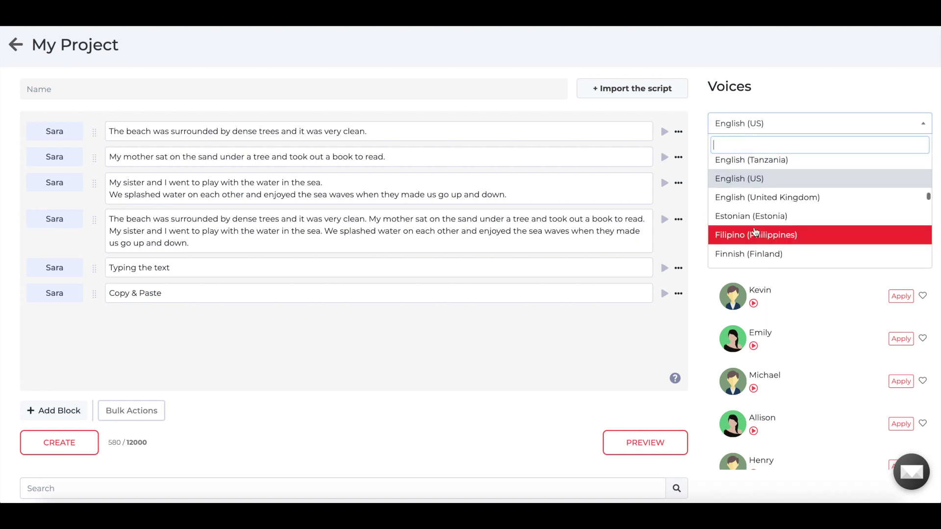
click(765, 196)
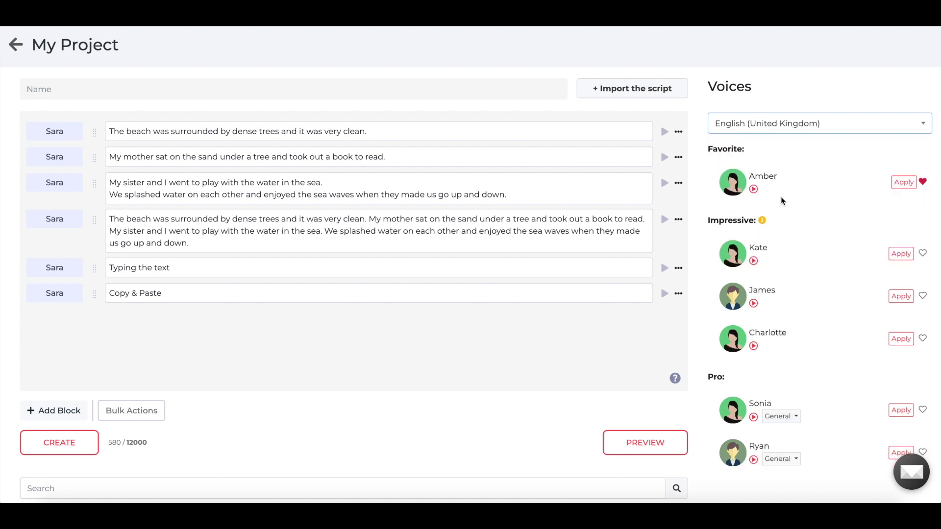
scroll(765, 265, down, 3)
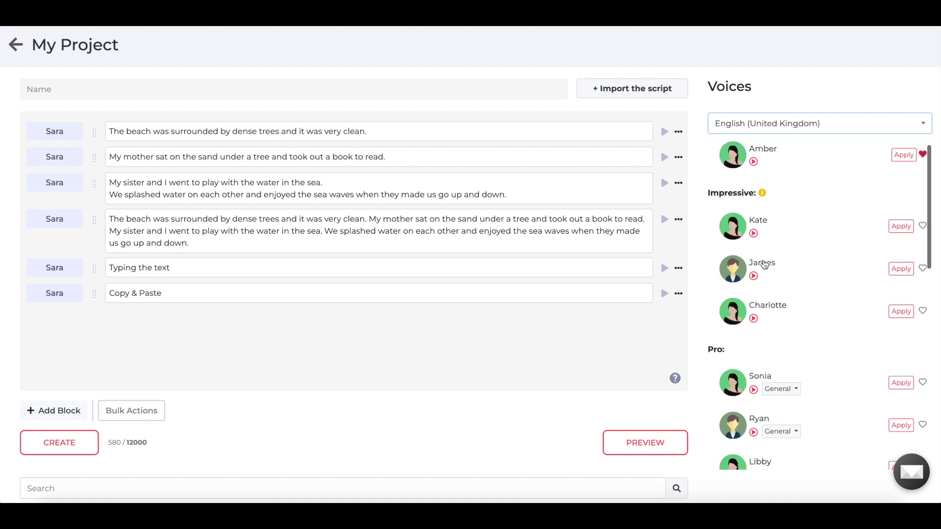
scroll(765, 265, down, 3)
scroll(765, 264, down, 1)
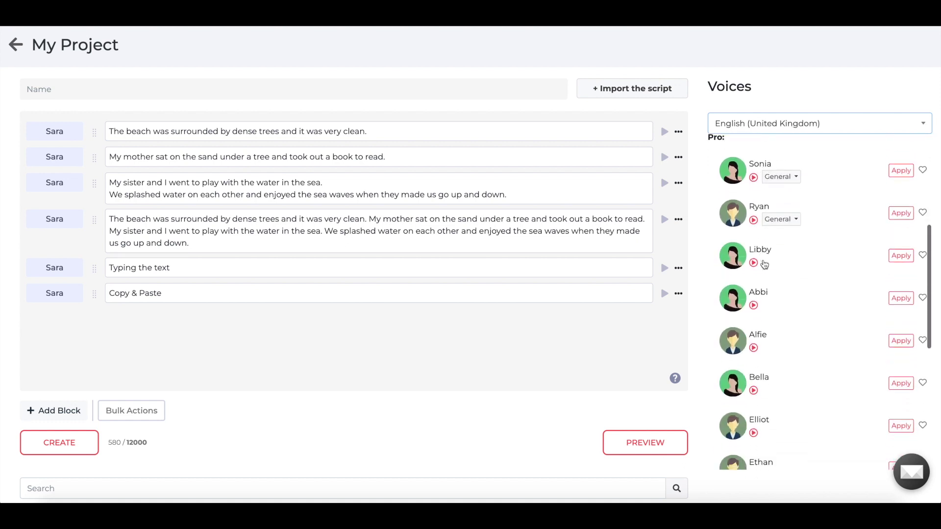
click(922, 255)
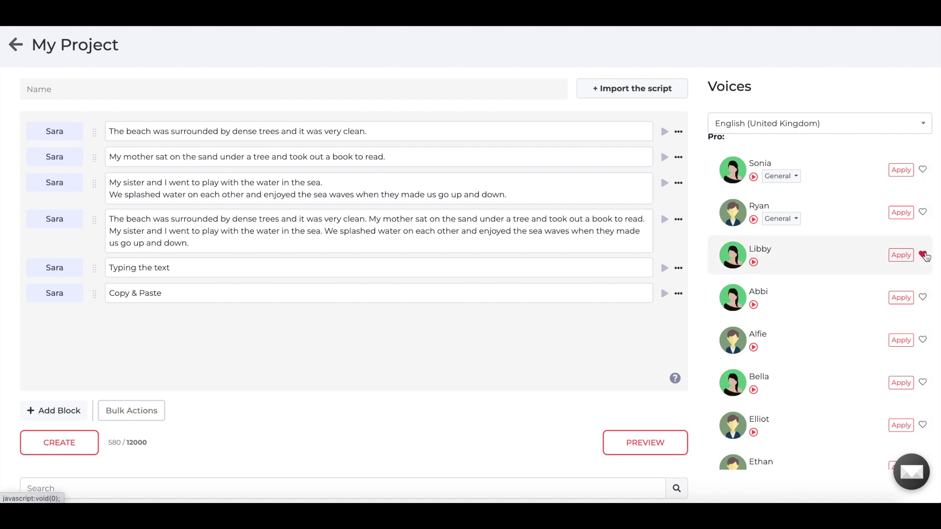
click(923, 341)
scroll(863, 271, up, 5)
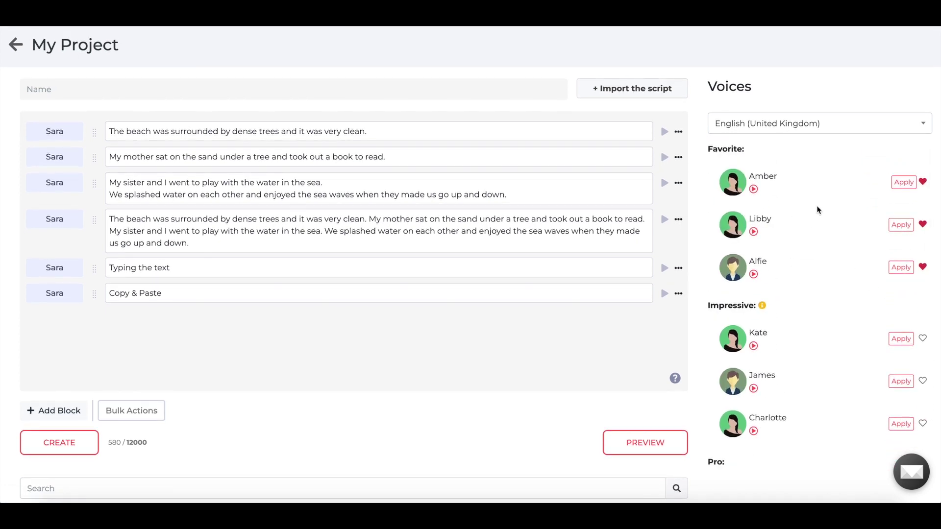
Assign Libby's voice to block one and Alfie's voice to block two
click(546, 133)
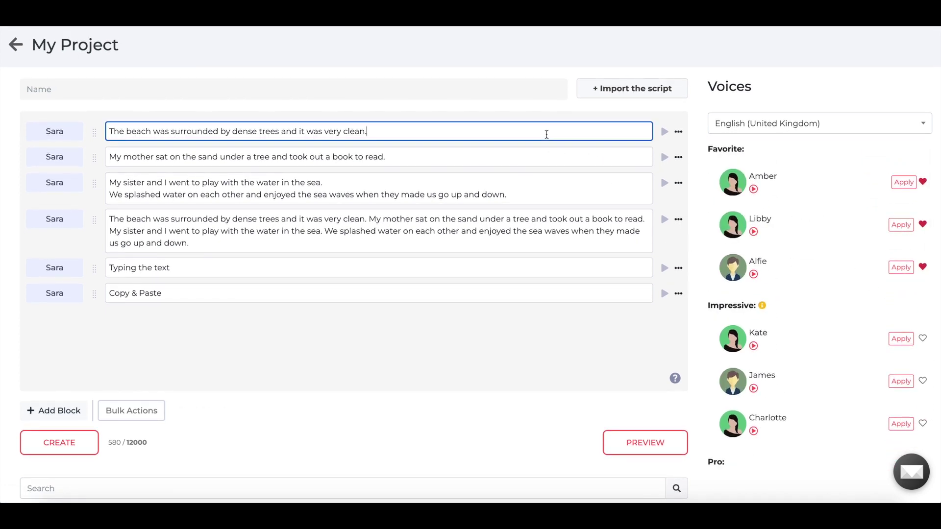
click(901, 224)
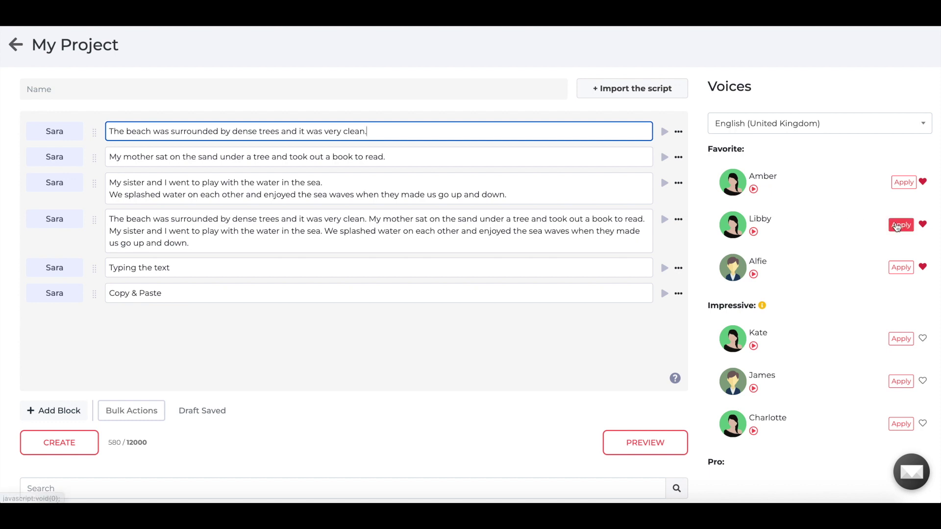
click(548, 157)
click(900, 266)
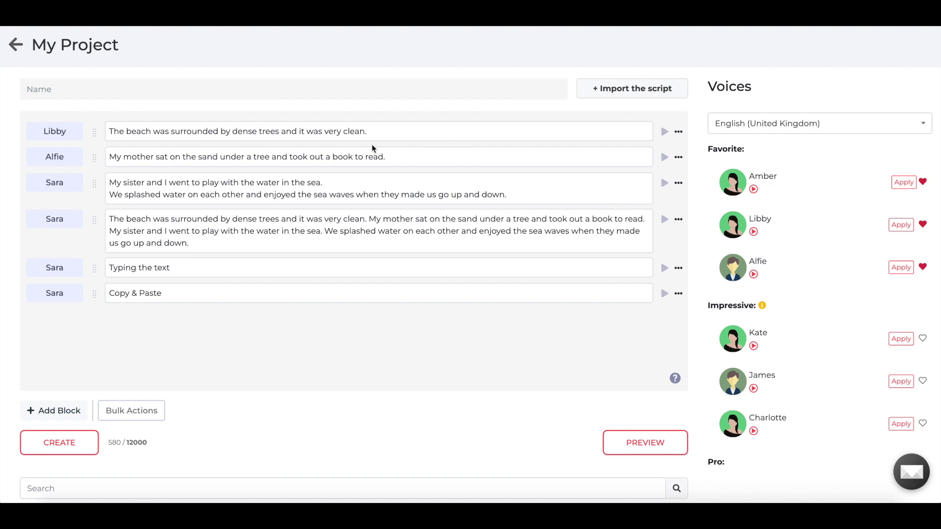
Insert a 1-second pause after block one's first sentence
triple_click(311, 133)
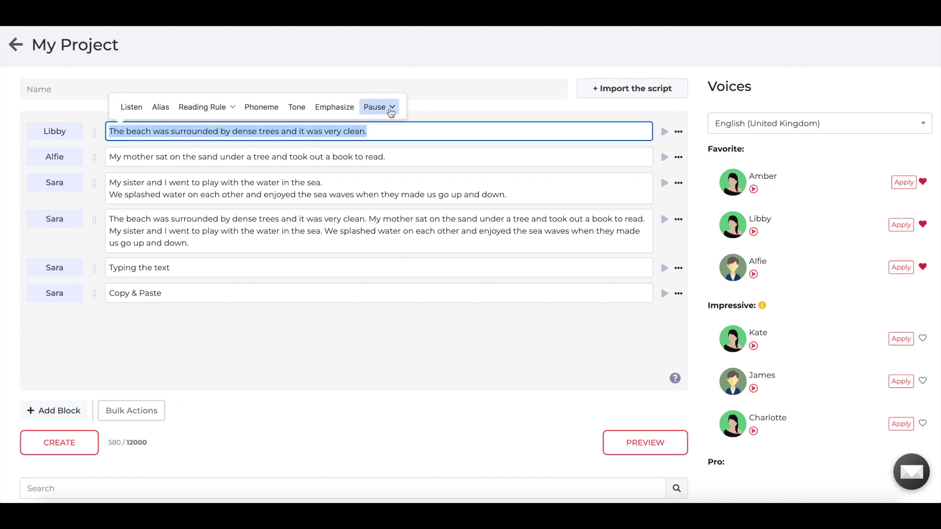
click(379, 106)
click(381, 180)
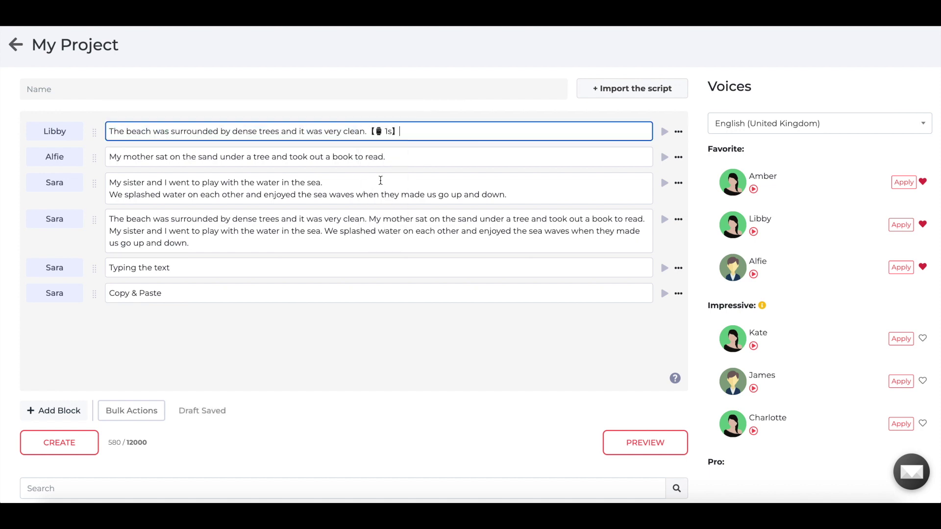
triple_click(365, 158)
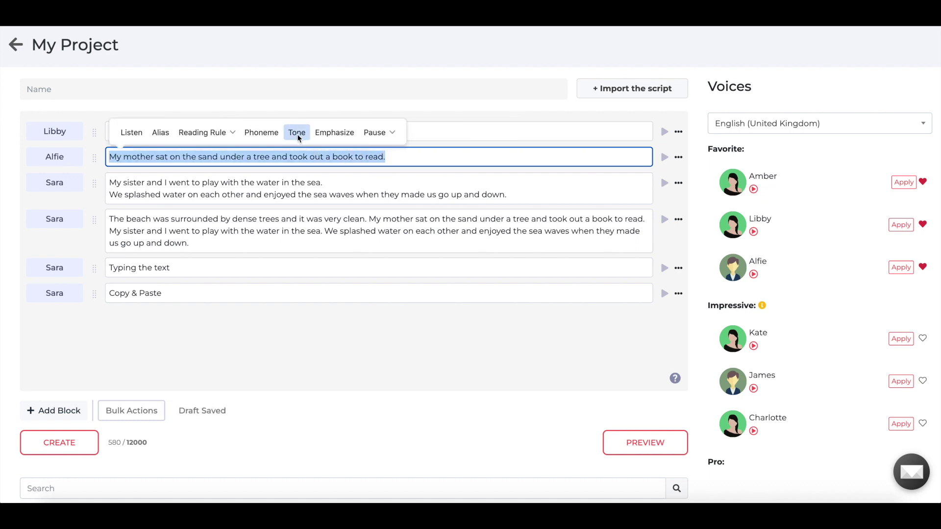
Apply a tone of speed 1.4, pitch 1 and volume 1 to Alfie's sentence
click(298, 134)
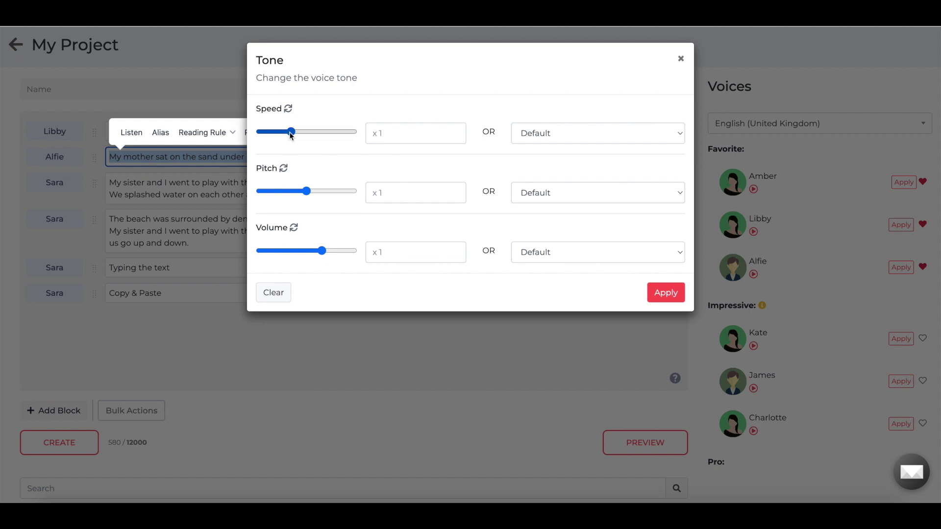
drag(291, 133, 311, 133)
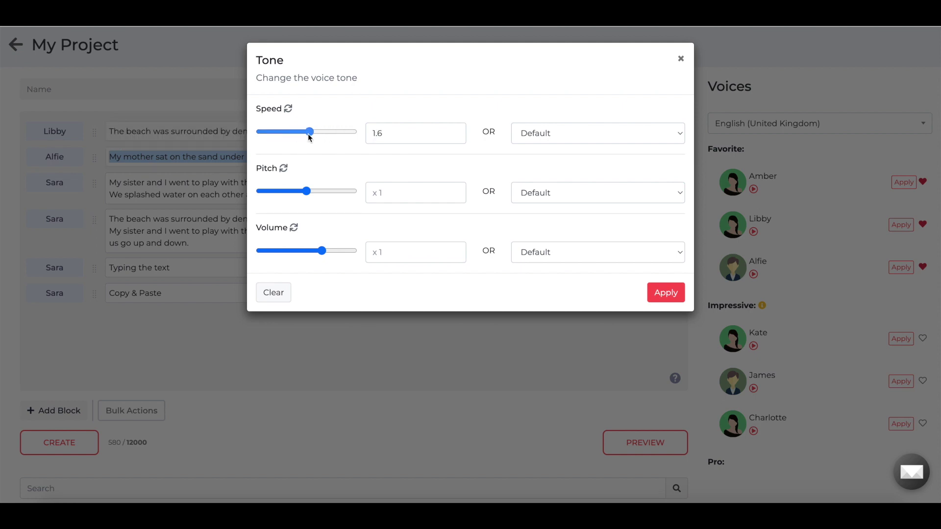
drag(306, 135, 304, 136)
mouse_move(306, 191)
mouse_down()
mouse_move(315, 192)
mouse_move(304, 195)
mouse_up()
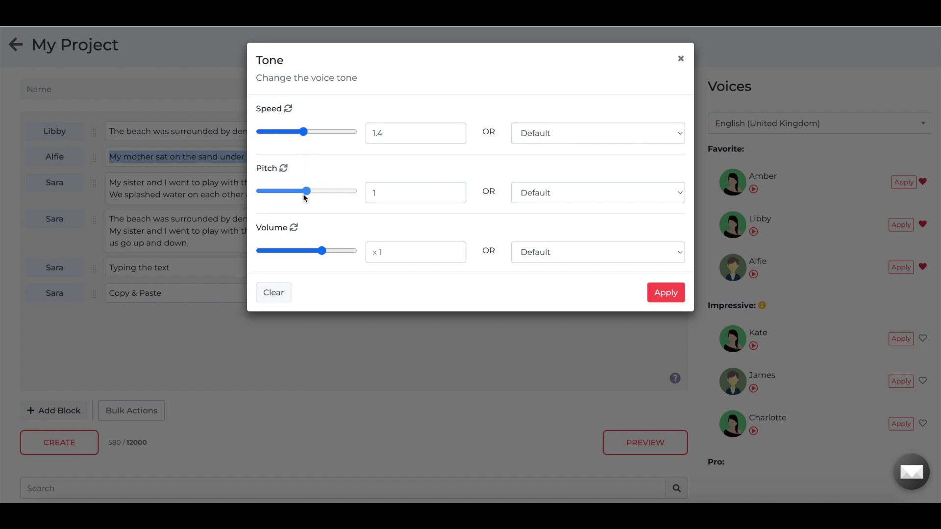
mouse_move(321, 251)
mouse_down()
mouse_move(302, 251)
mouse_move(321, 251)
mouse_up()
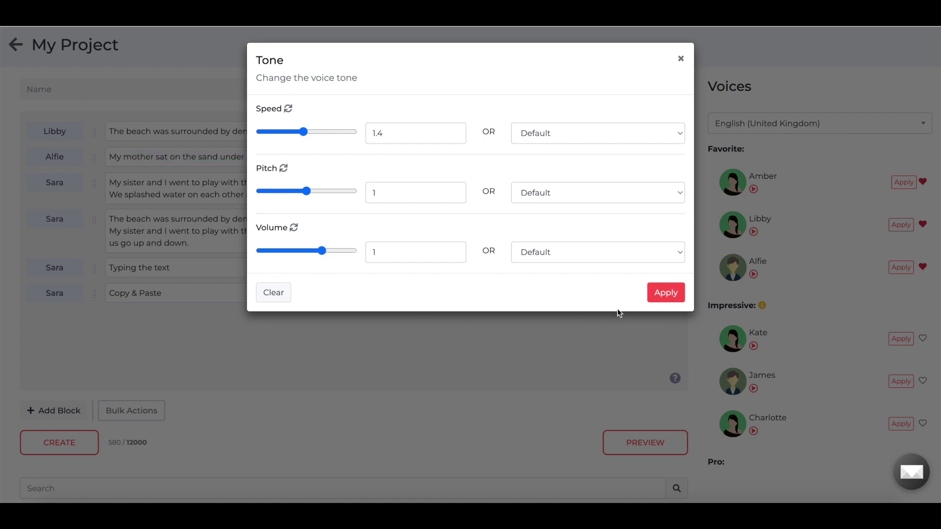
click(665, 293)
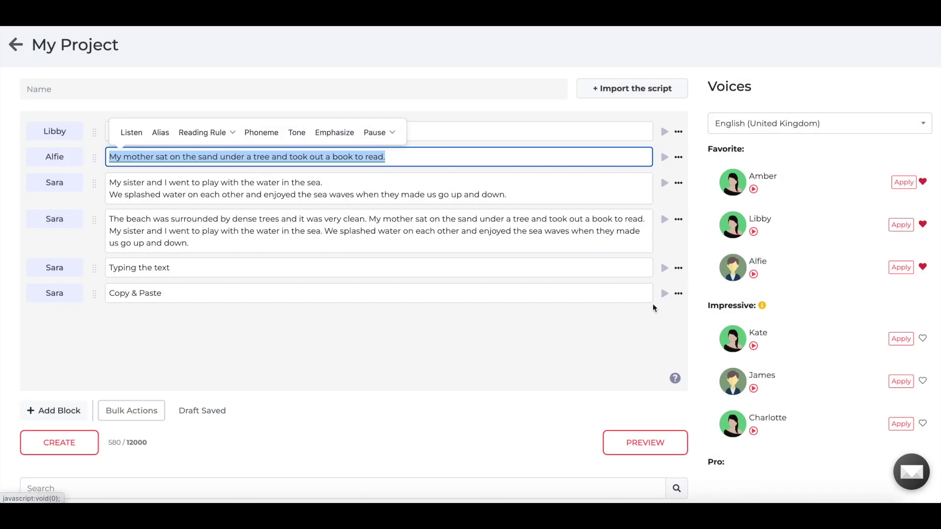
click(664, 157)
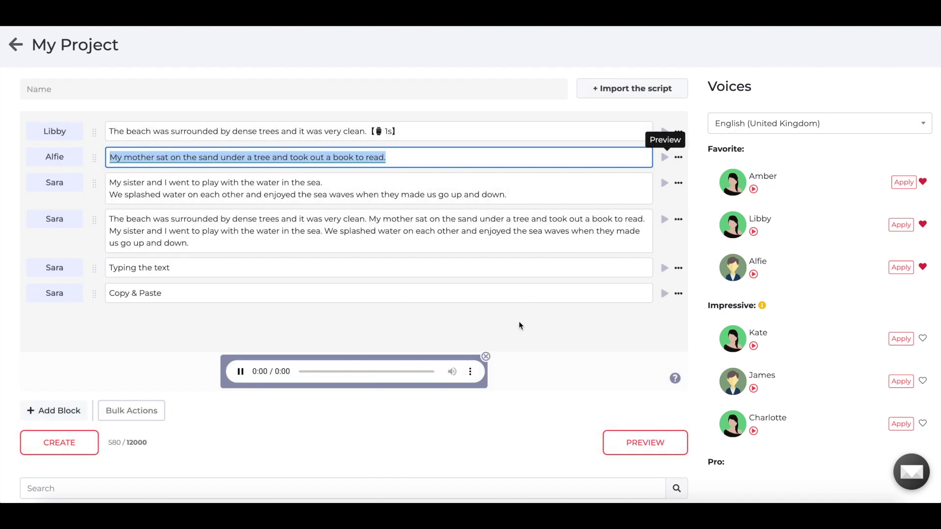
click(486, 357)
triple_click(508, 193)
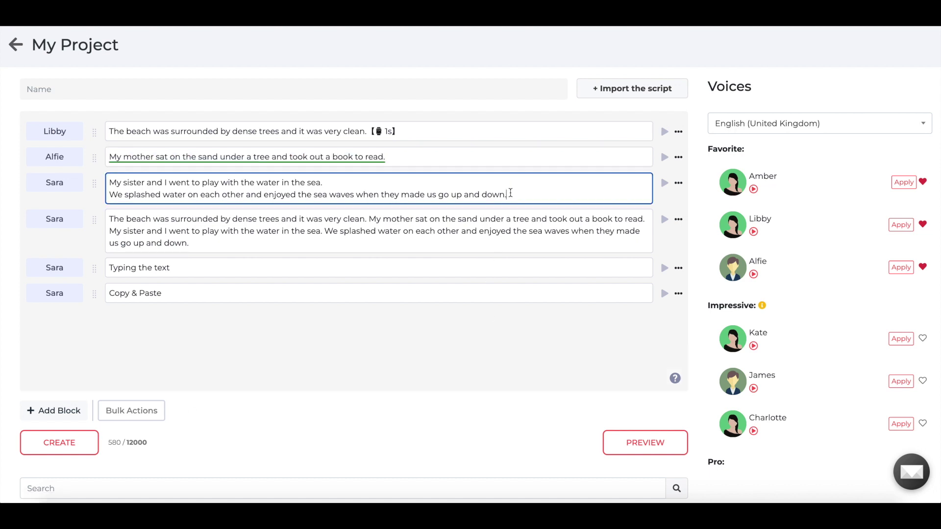
Plot five rising-and-falling emphasis points (about 20, 36, 54, 78, 90) on Sara's first sentence
click(309, 183)
triple_click(310, 183)
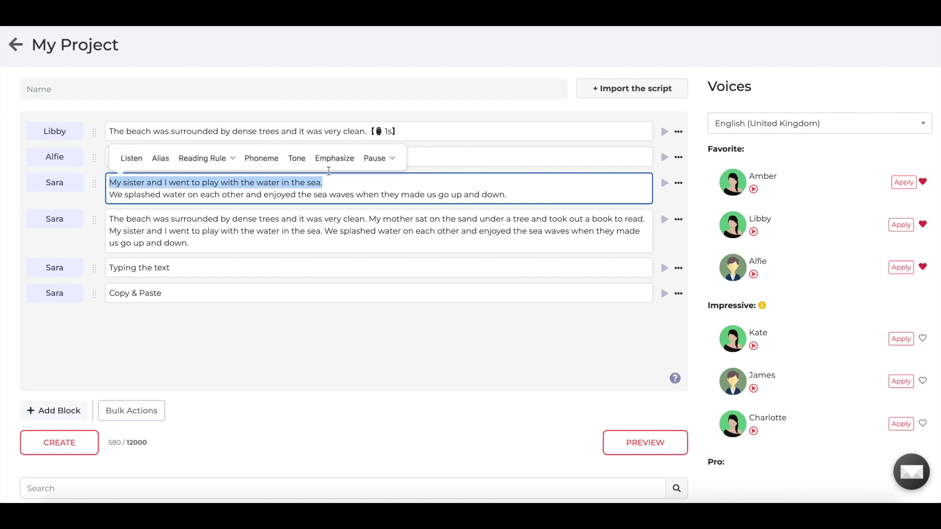
click(335, 159)
click(368, 301)
click(428, 220)
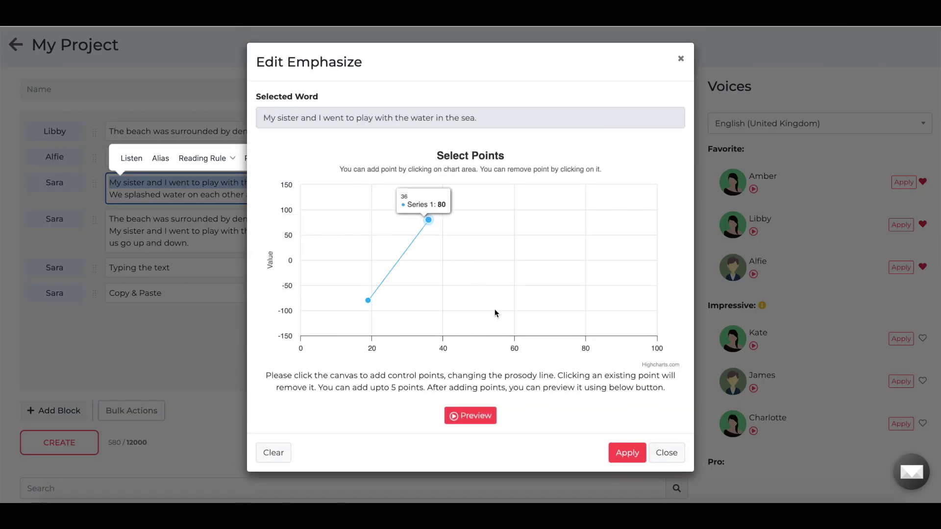
click(495, 309)
click(579, 229)
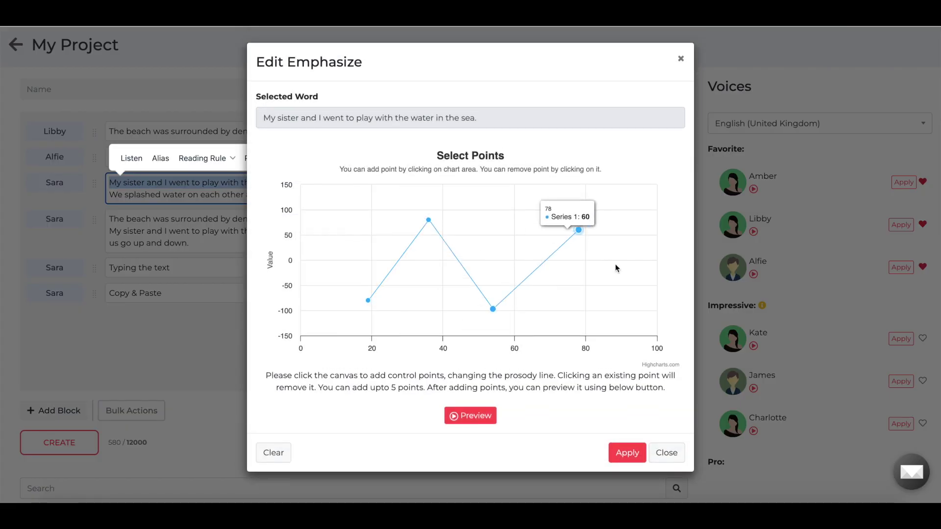
click(623, 264)
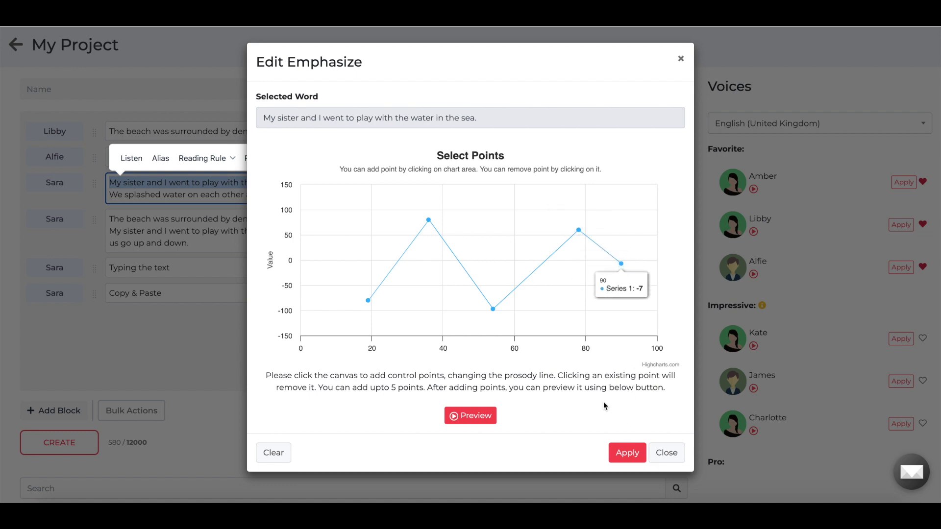
Preview and apply the emphasis, then preview Sara's block
click(486, 416)
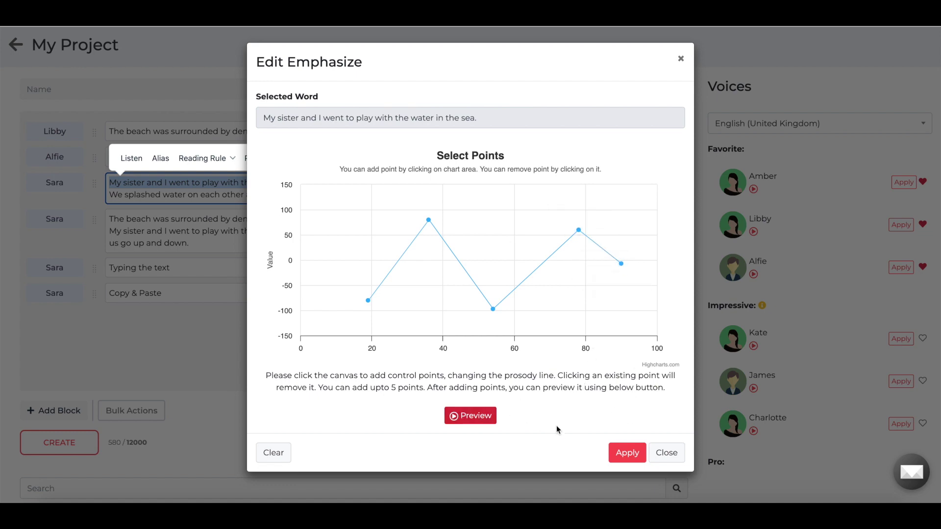
click(627, 452)
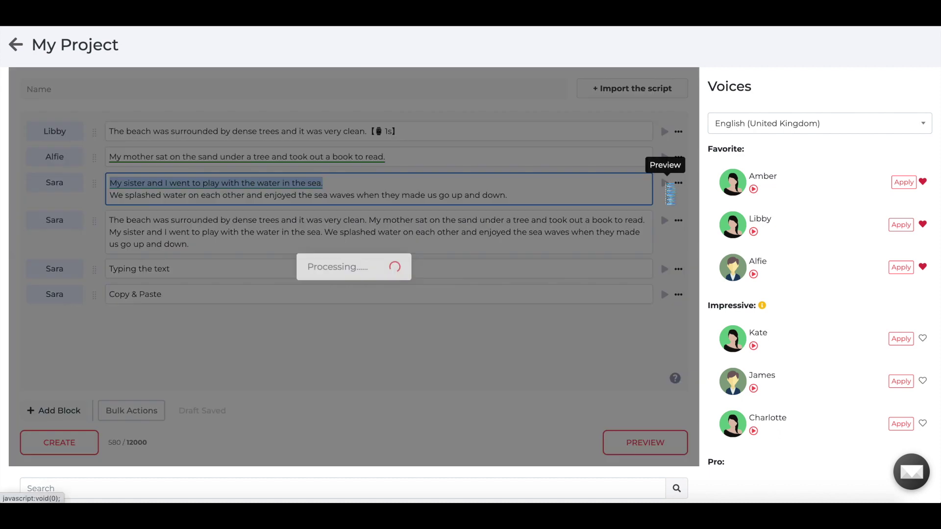
click(665, 182)
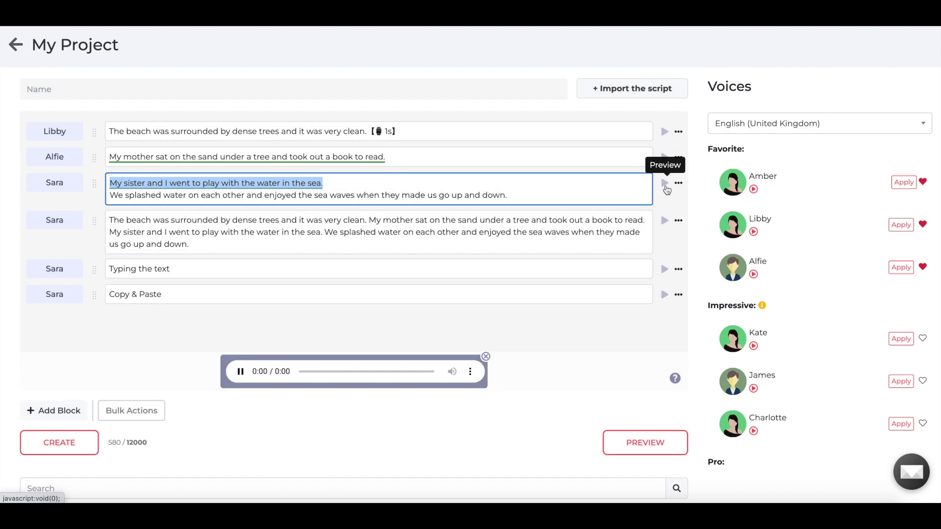
click(485, 357)
Delete the long fourth paragraph, then bulk-delete the 'Typing the text' and 'Copy & Paste' blocks
click(678, 219)
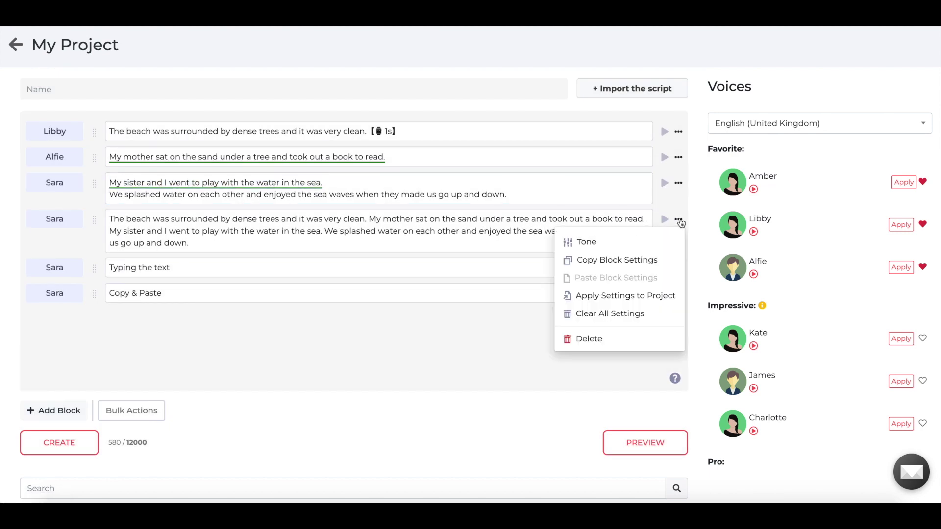
click(611, 338)
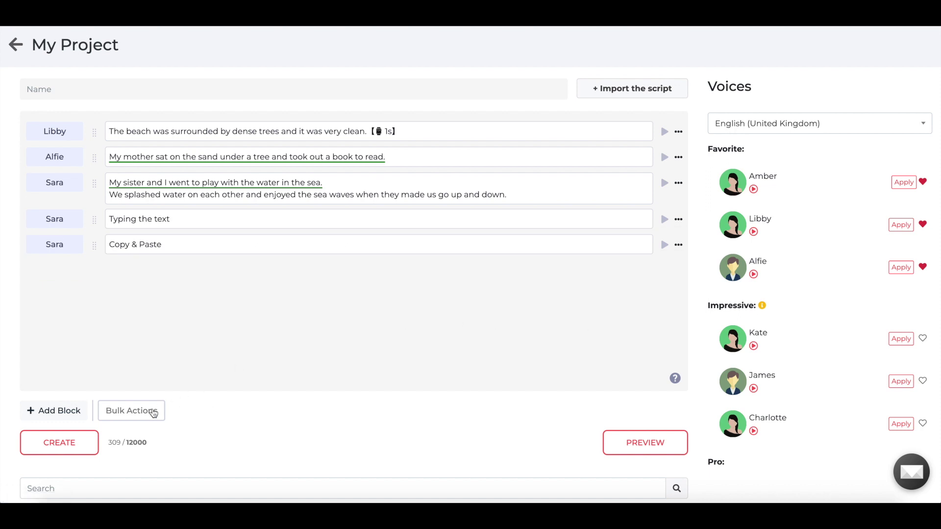
click(133, 411)
click(29, 218)
click(29, 244)
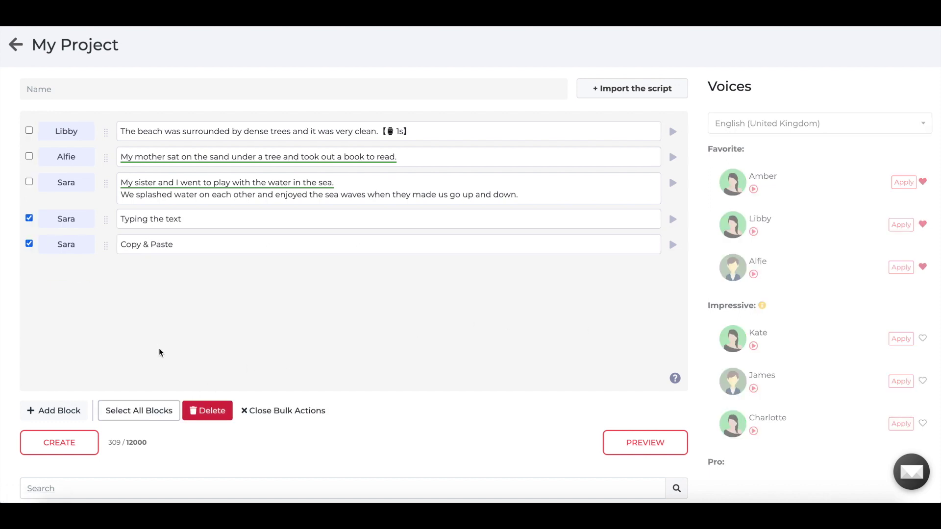
click(202, 413)
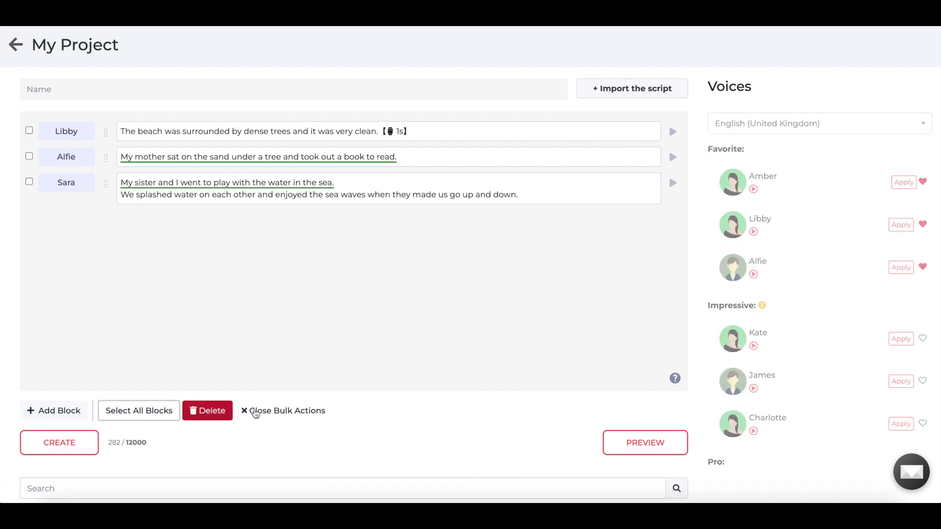
click(253, 411)
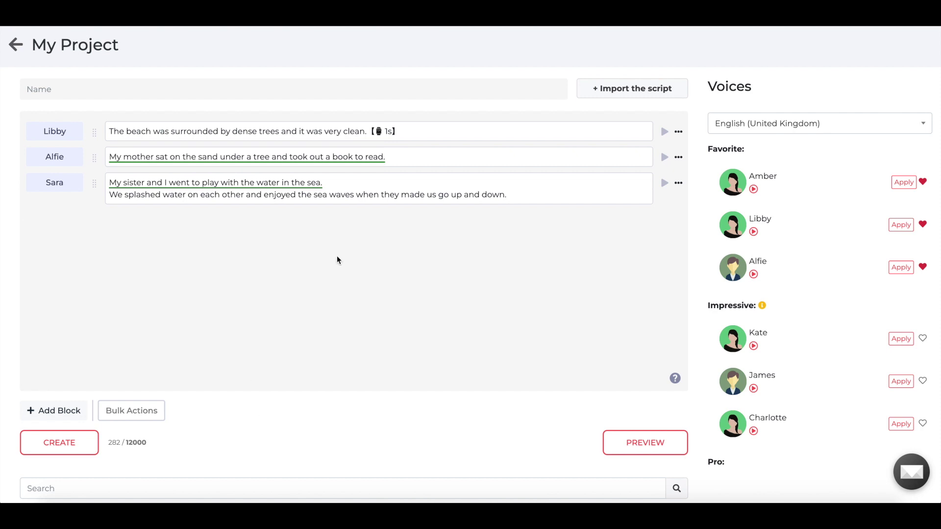
Preview the full three-block script, then create the Libby-HBIdDN voice record
click(634, 442)
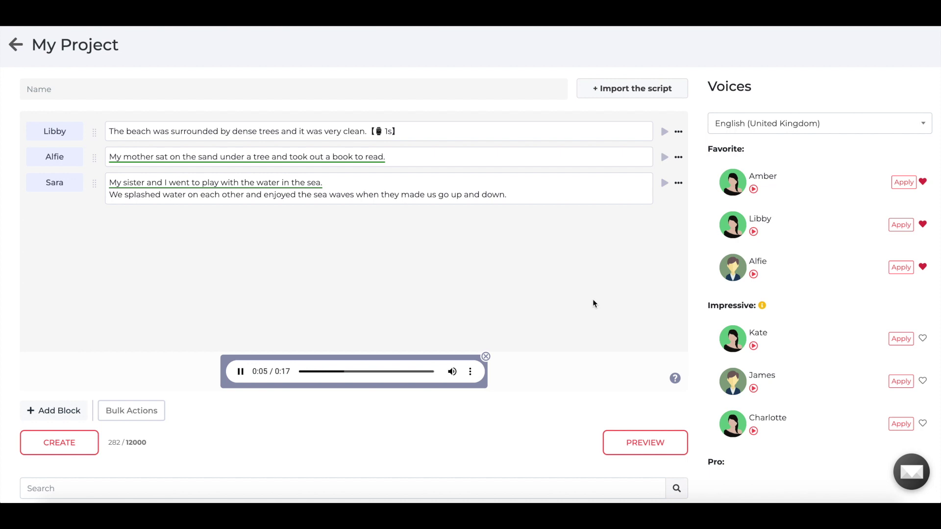
click(486, 358)
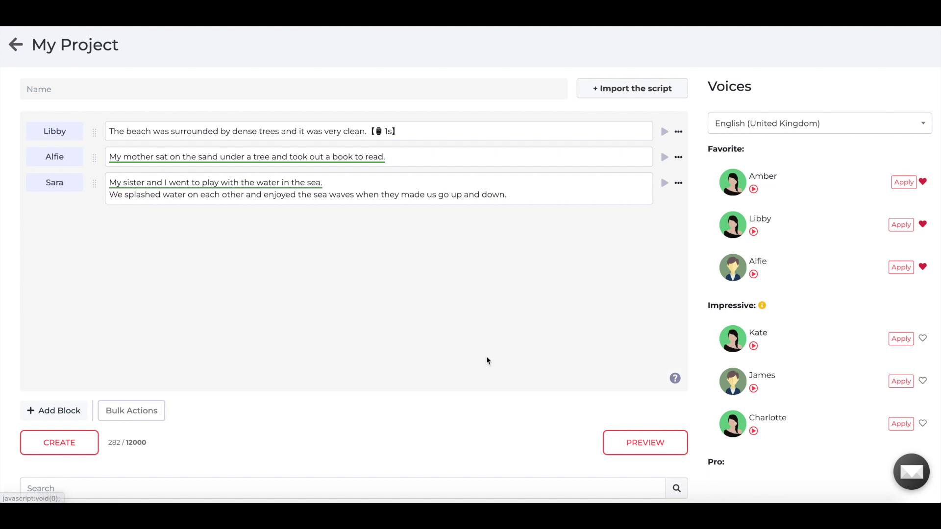
click(77, 445)
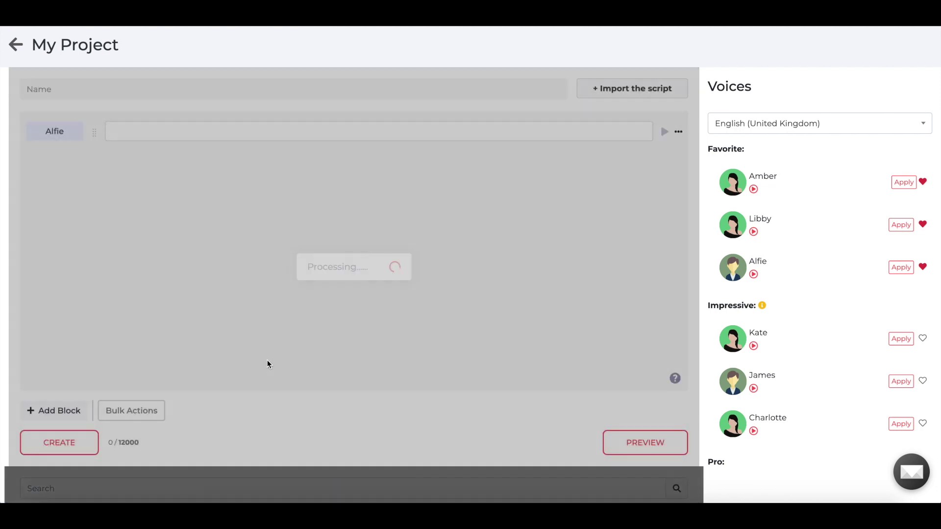
scroll(267, 360, down, 1)
scroll(268, 360, down, 3)
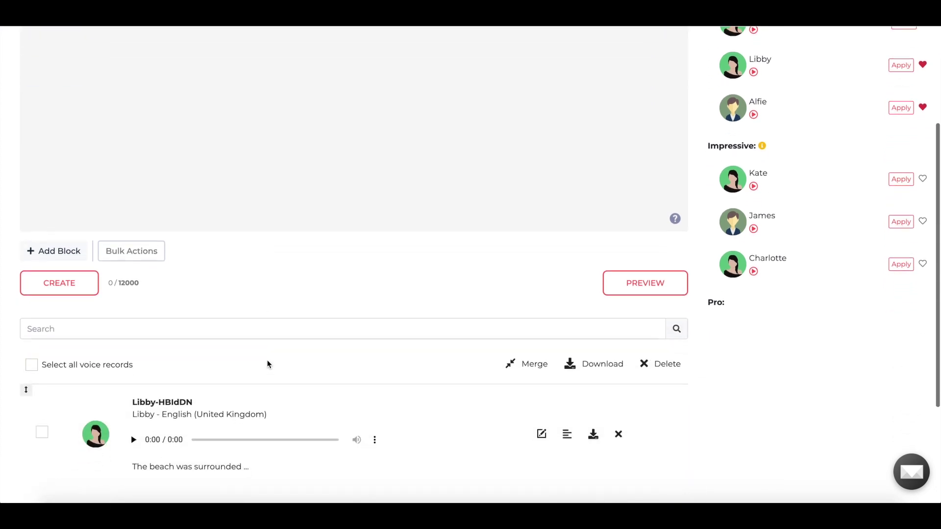
scroll(267, 360, down, 2)
scroll(267, 359, down, 1)
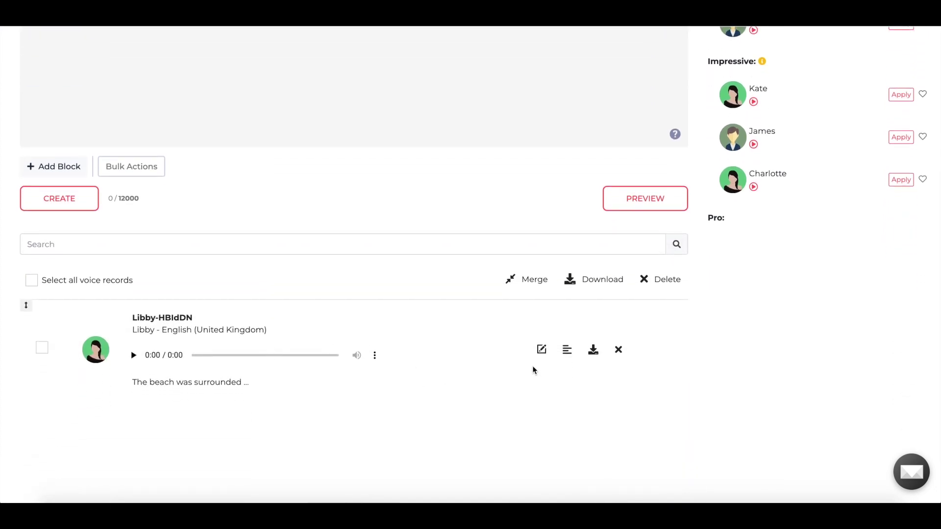
Open renaming for Libby-HBIdDN and select its current name
click(542, 350)
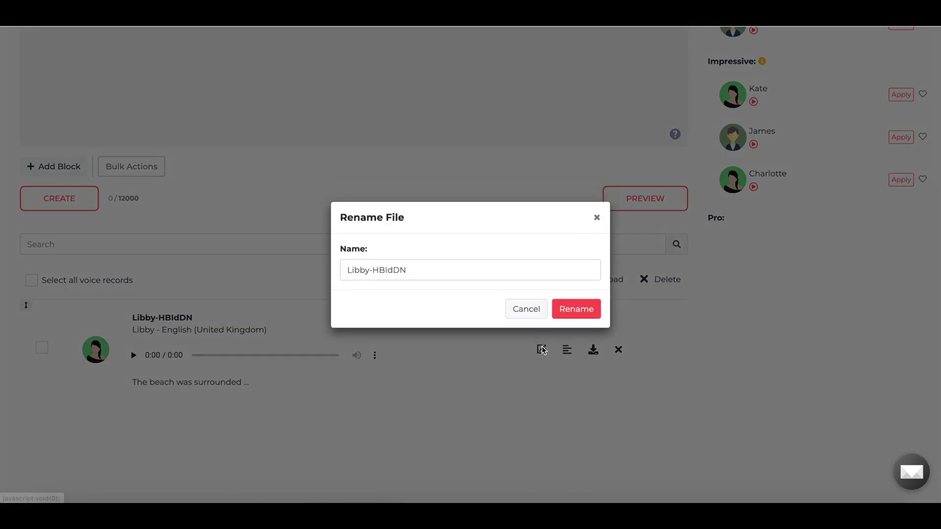
triple_click(459, 274)
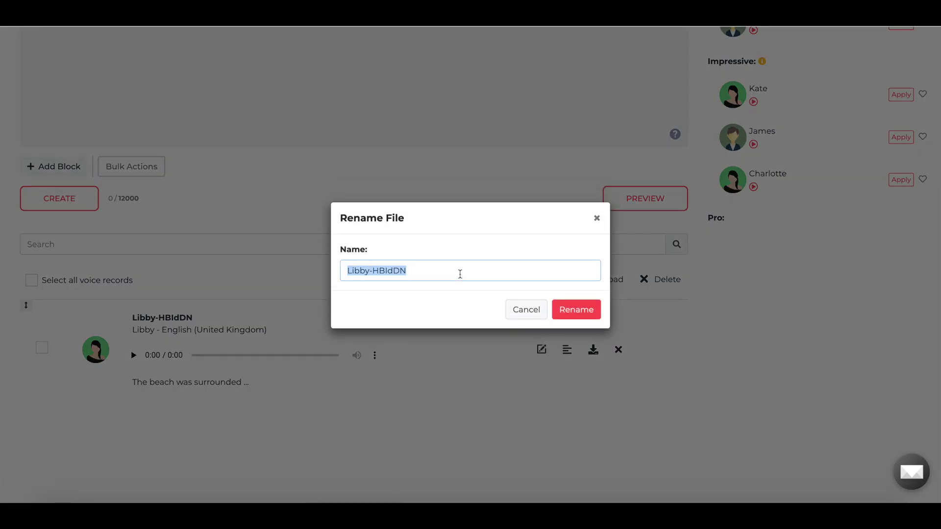